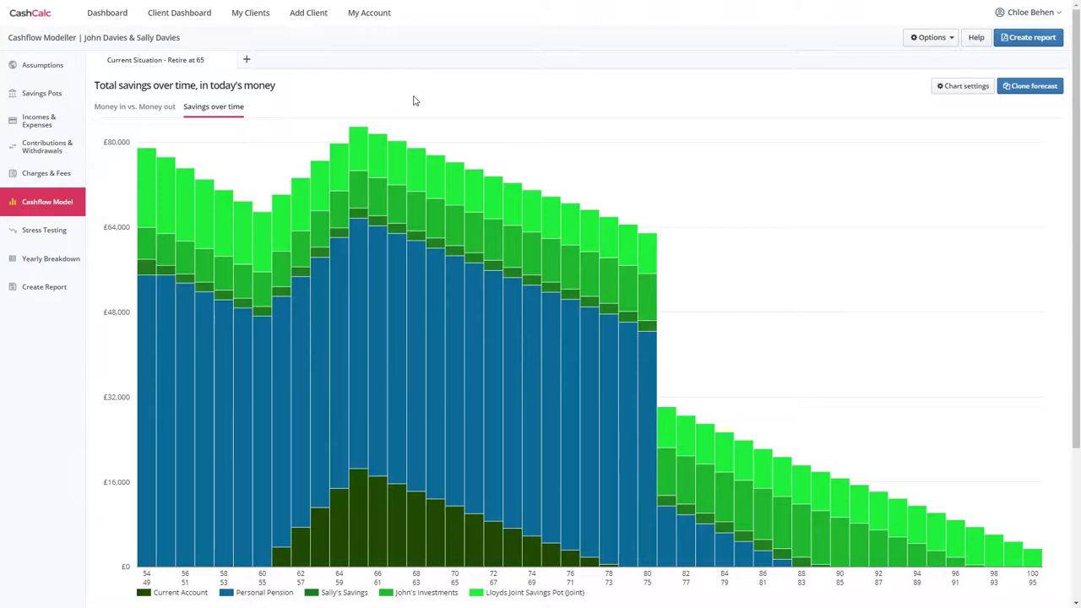
- View the Money in vs. Money out chart and return to the Savings over time chart
click(132, 117)
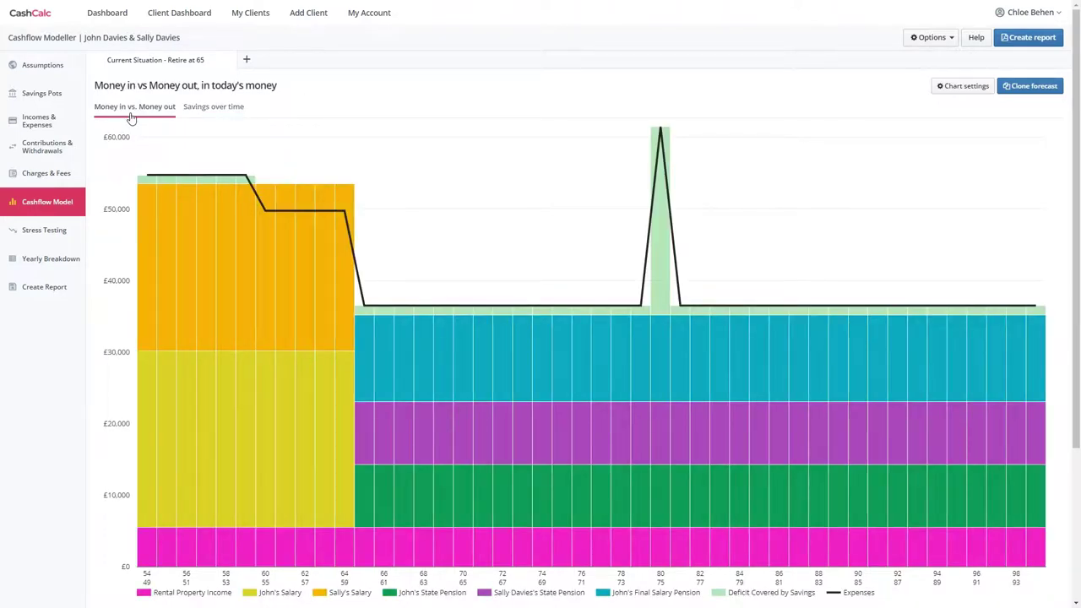
click(213, 108)
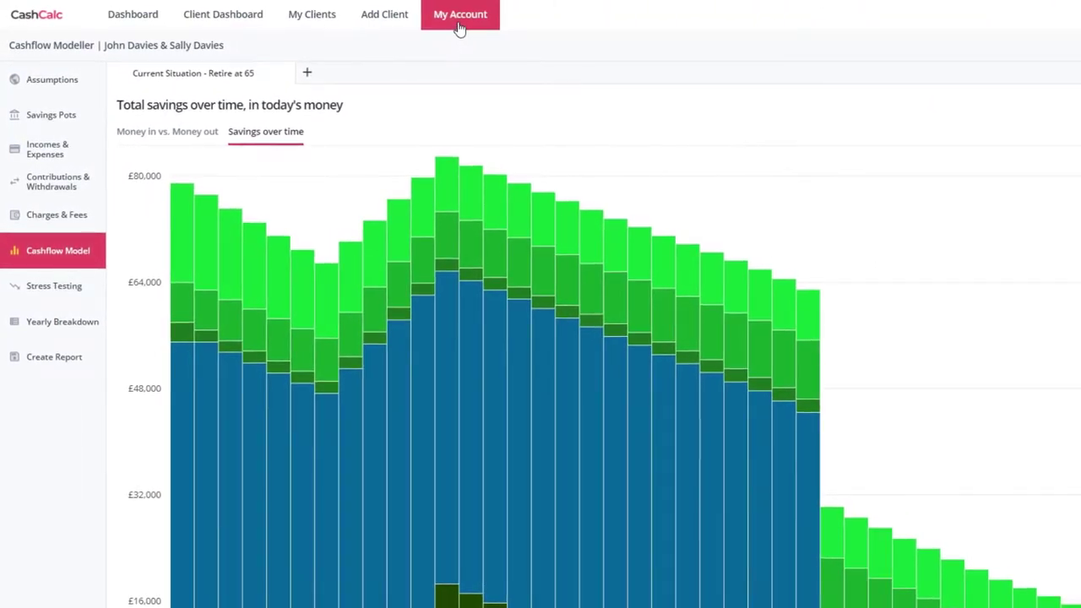
- Enable the Savings & Cash Flow chart in the account's Cashflow Modeller settings and save the settings
click(460, 25)
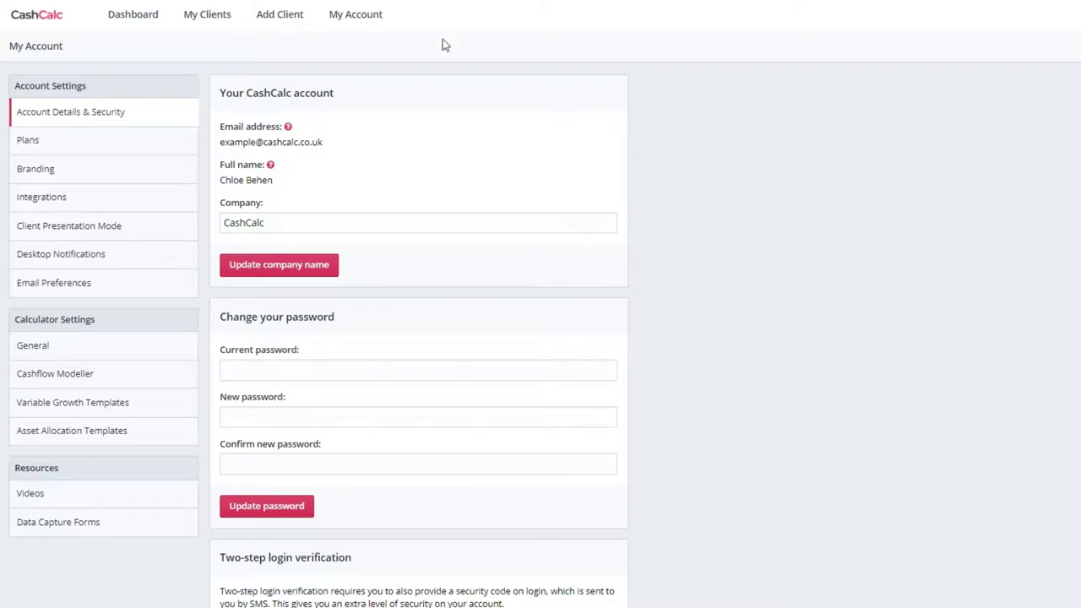
scroll(265, 149, down, 2)
click(144, 228)
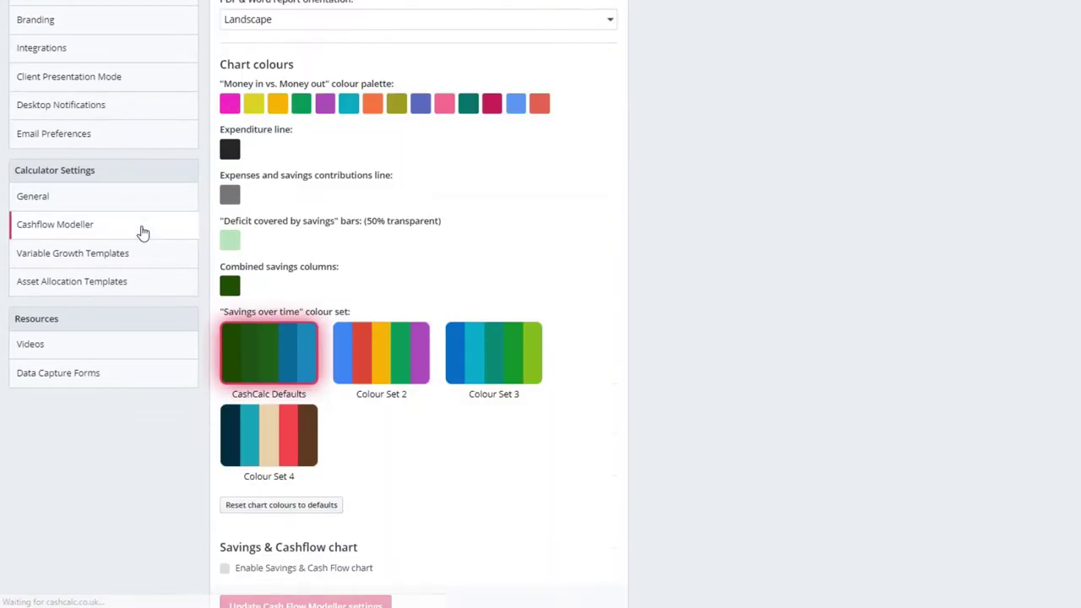
scroll(414, 236, down, 2)
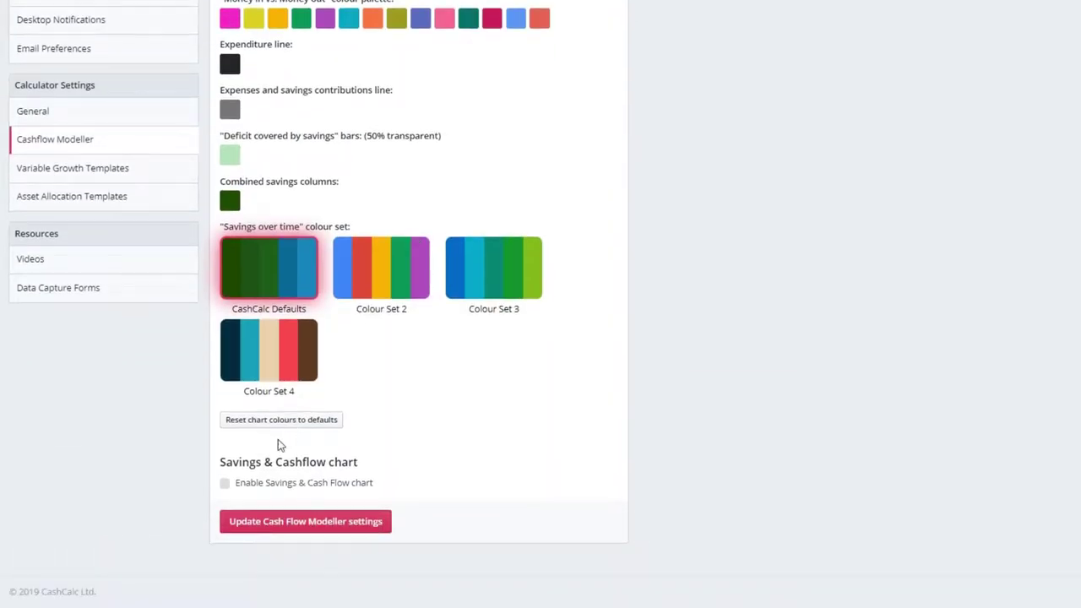
click(226, 486)
click(304, 527)
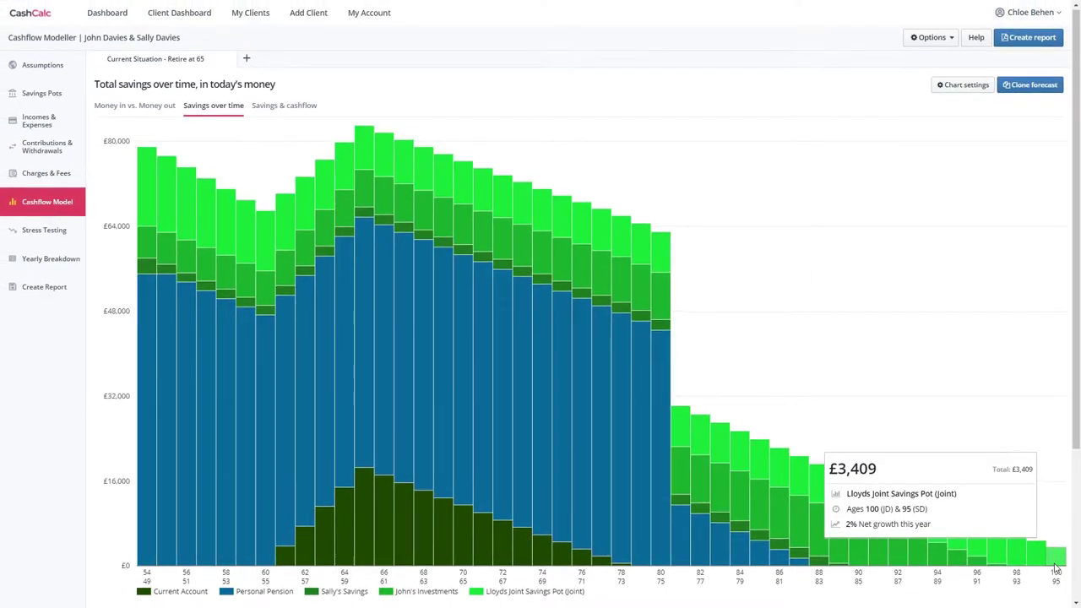
- Check the savings at end figure in the summary beneath the Savings over time chart
scroll(1053, 568, down, 2)
drag(713, 479, 658, 479)
click(736, 482)
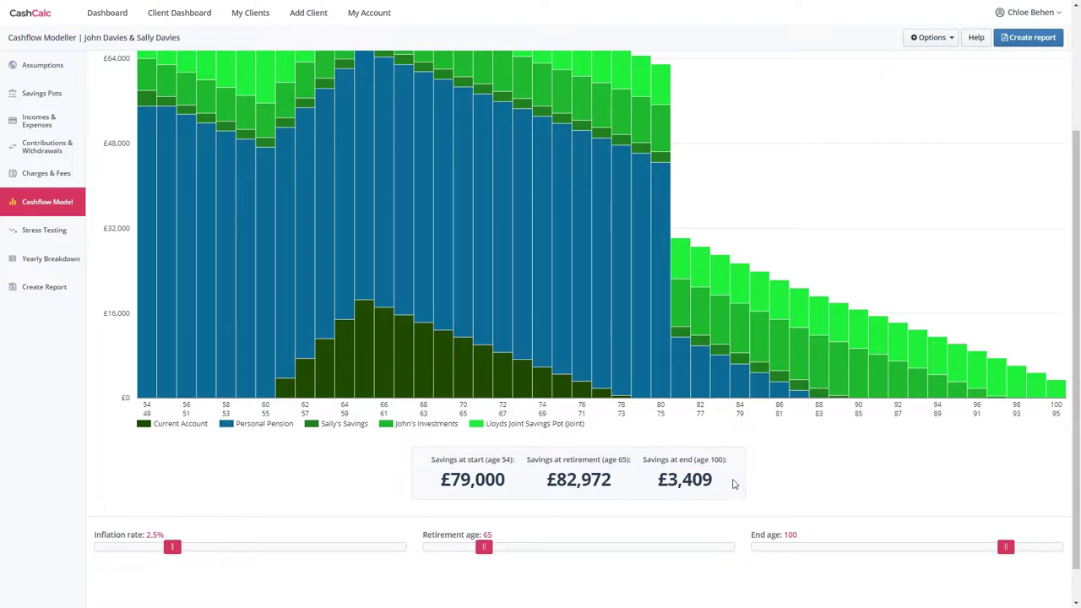
scroll(733, 483, up, 2)
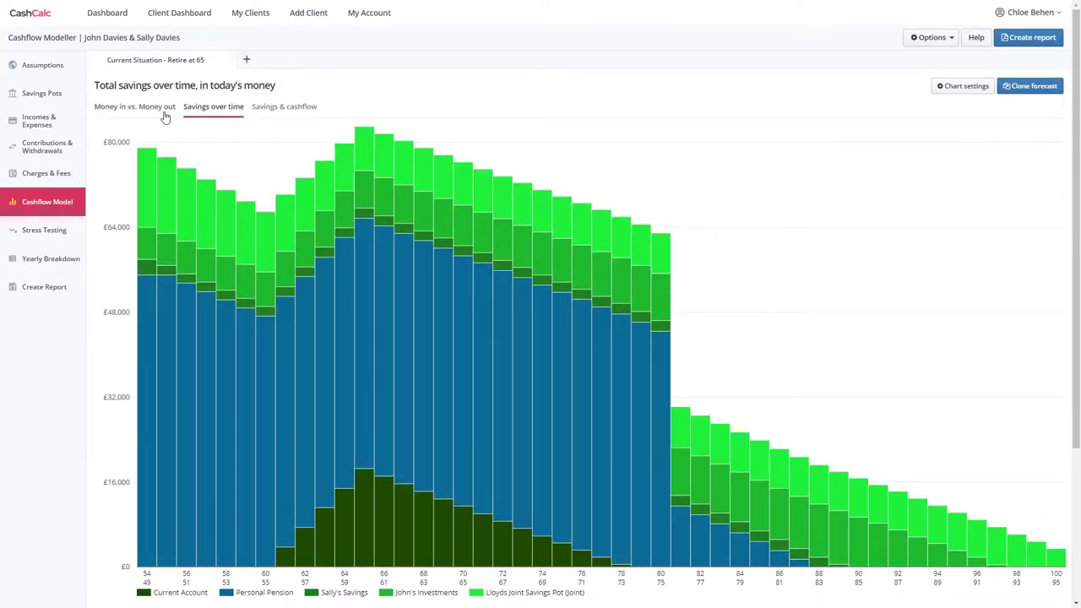
- Examine the Money in vs. Money out chart and the combined Savings & cashflow chart
click(140, 115)
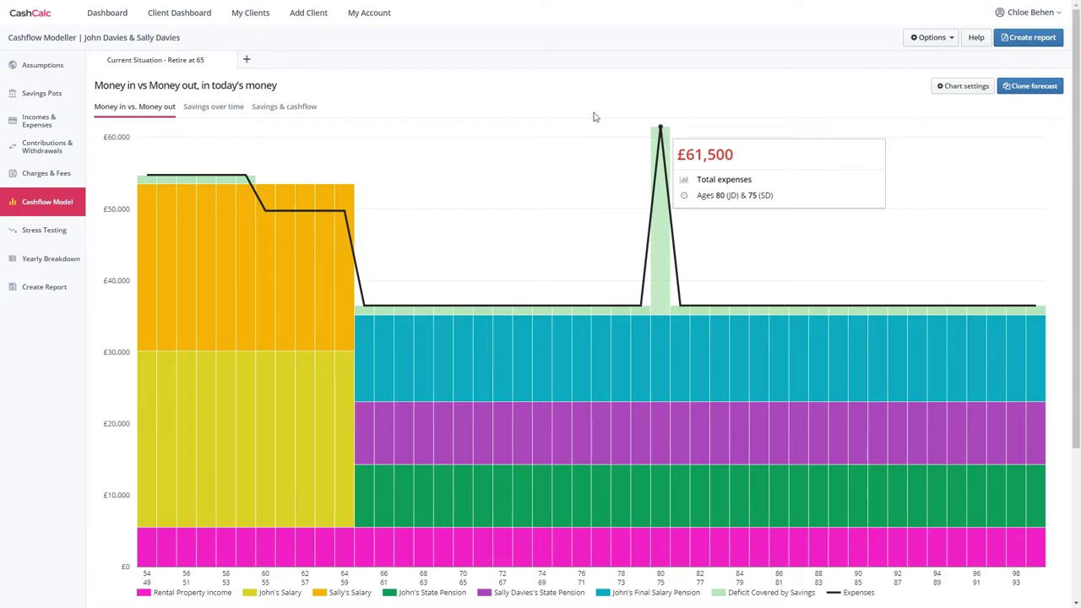
click(285, 108)
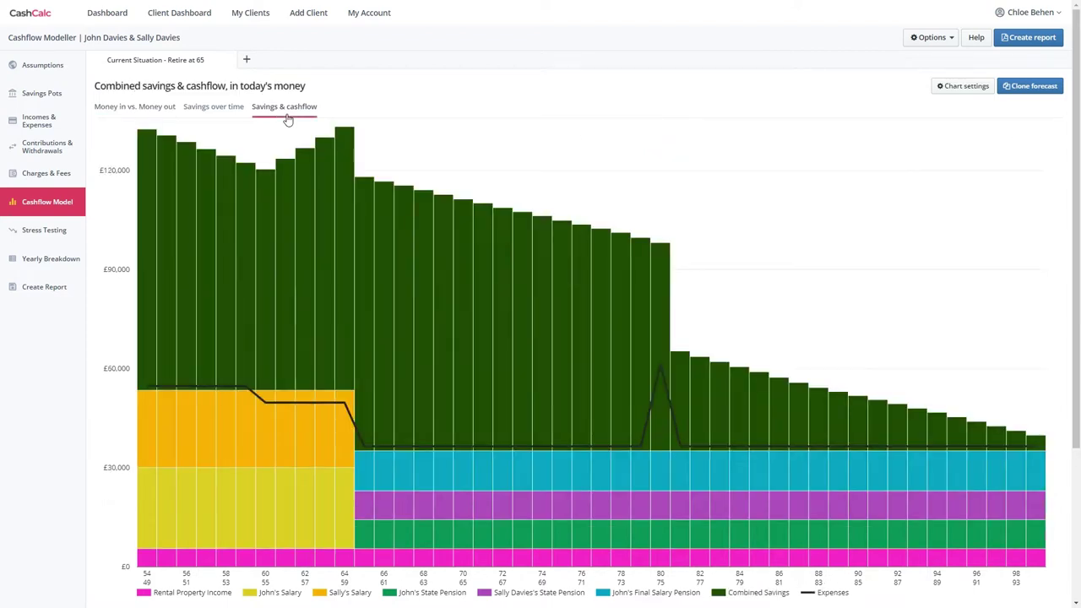
mouse_move(347, 165)
- Return to the Savings over time chart and review its savings at start, at retirement and at end figures
click(216, 115)
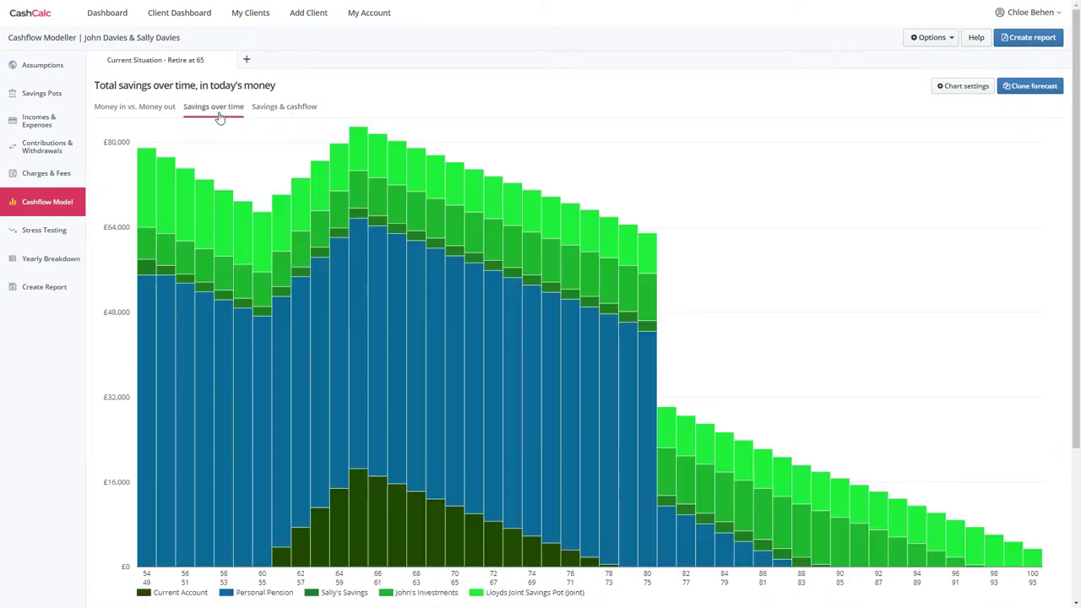
scroll(219, 119, down, 2)
scroll(309, 339, down, 2)
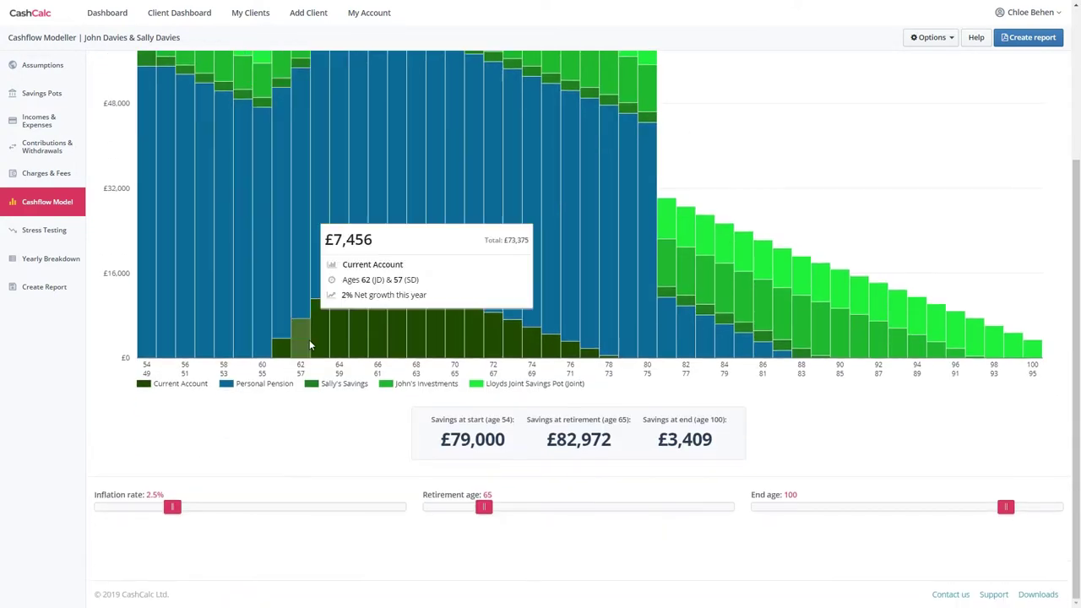
triple_click(457, 440)
click(509, 444)
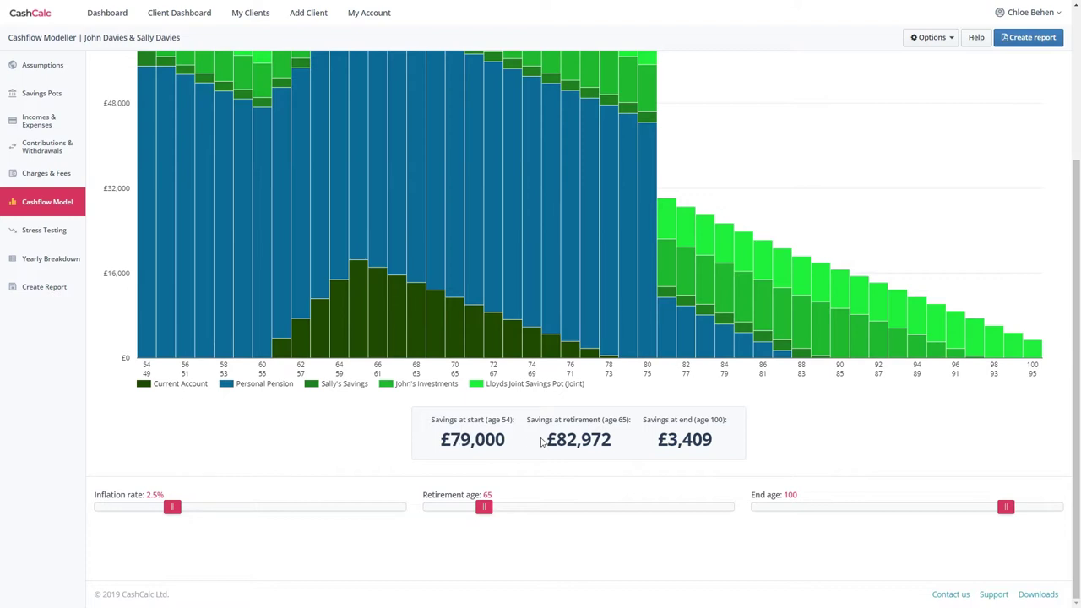
drag(545, 440, 715, 445)
click(639, 446)
click(725, 445)
scroll(1005, 506, up, 3)
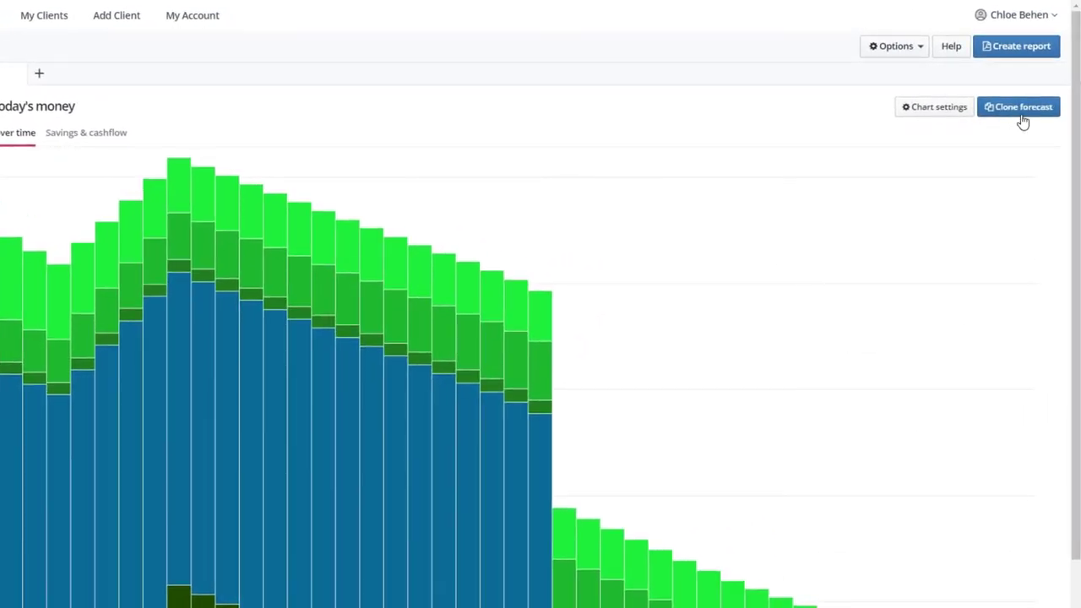
- Clone the Current Situation - Retire at 65 forecast as "Retire at 60" with start age 54
click(1021, 111)
click(543, 265)
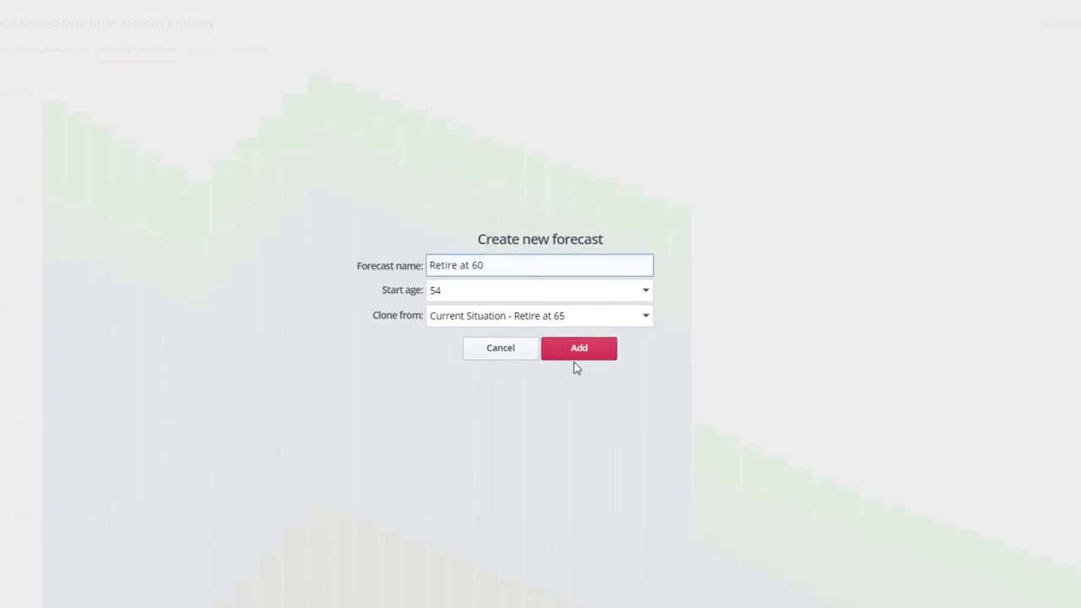
click(581, 361)
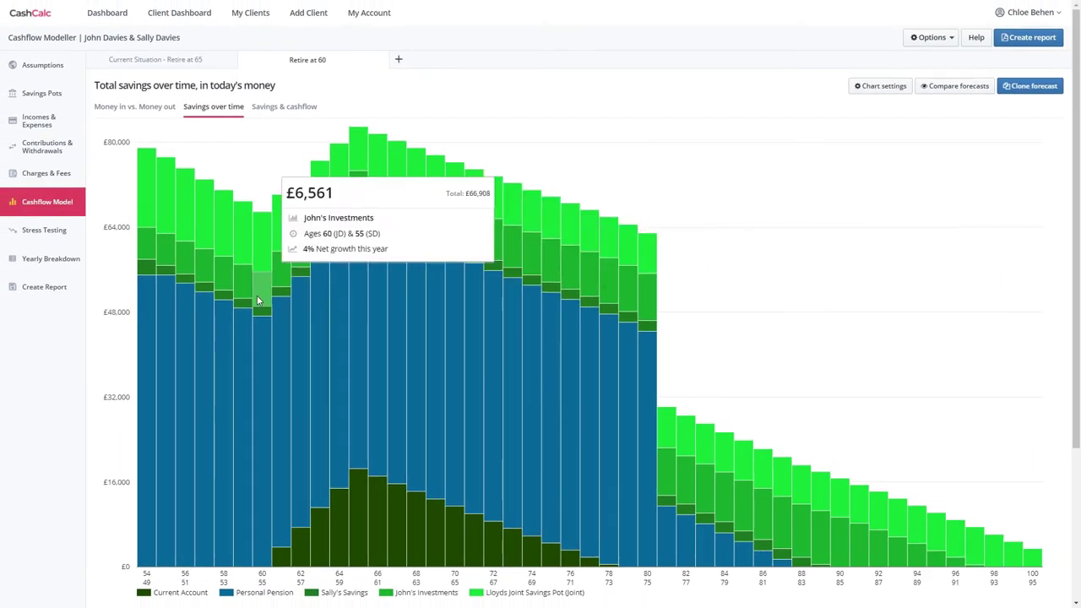
- Set the retirement age to 60 in the Retire at 60 forecast and view the updated savings chart
scroll(202, 276, down, 3)
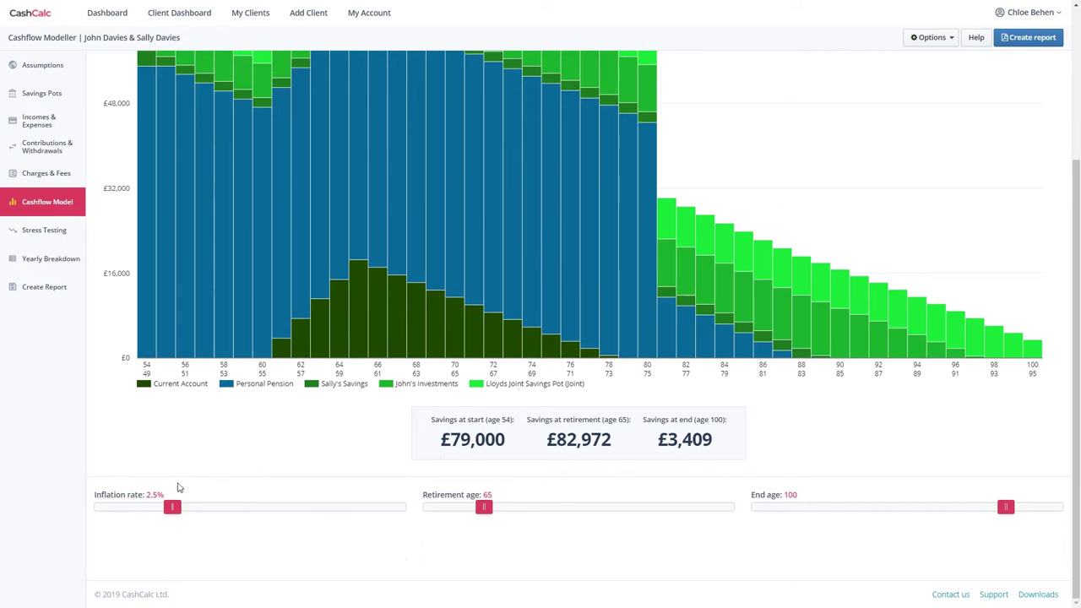
drag(486, 508, 456, 508)
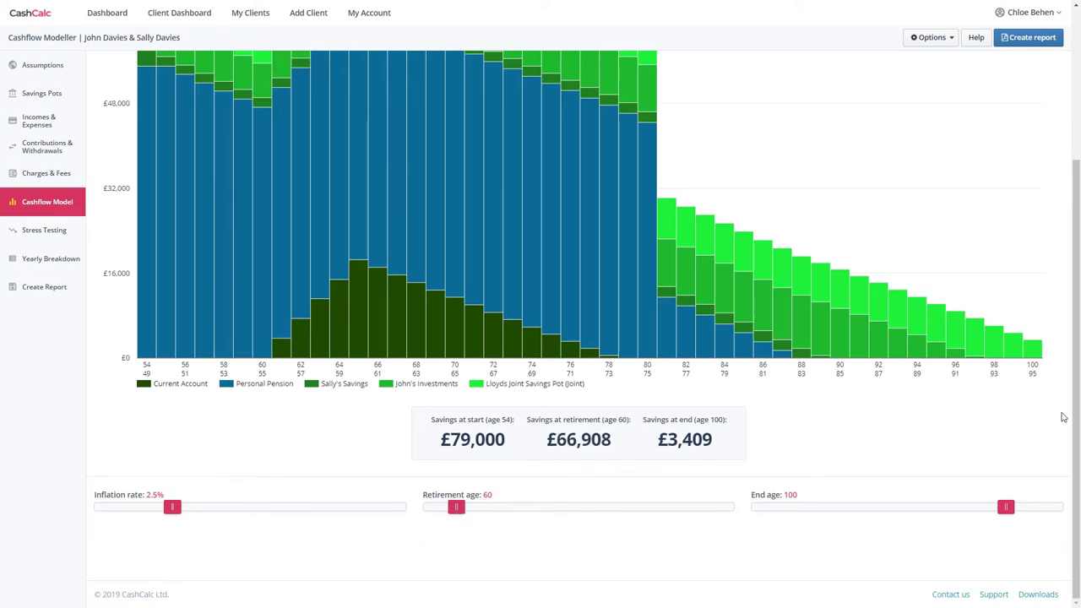
scroll(1063, 417, up, 2)
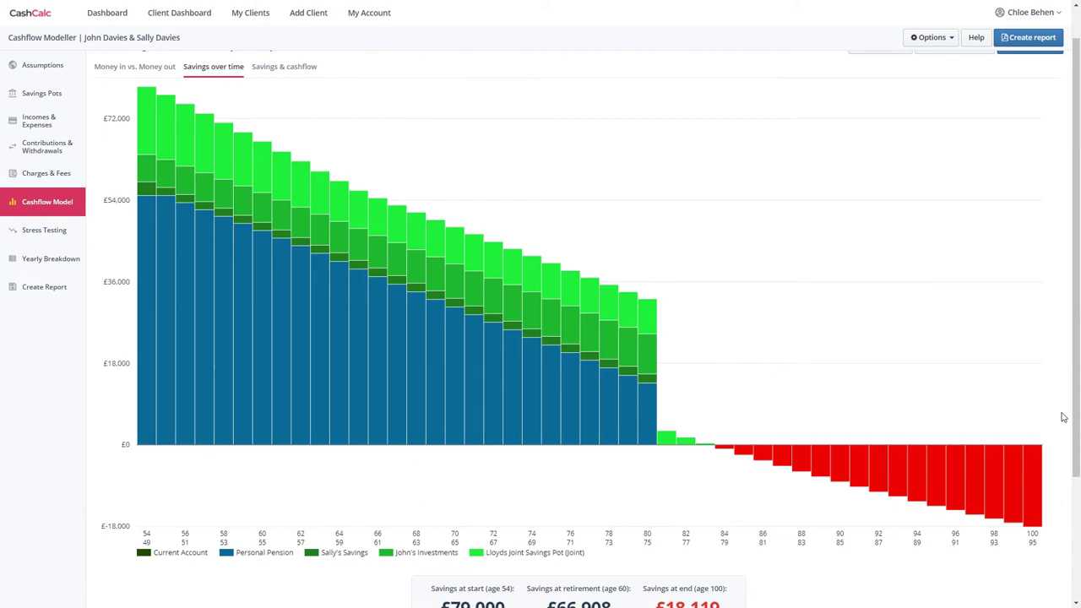
scroll(1063, 417, up, 1)
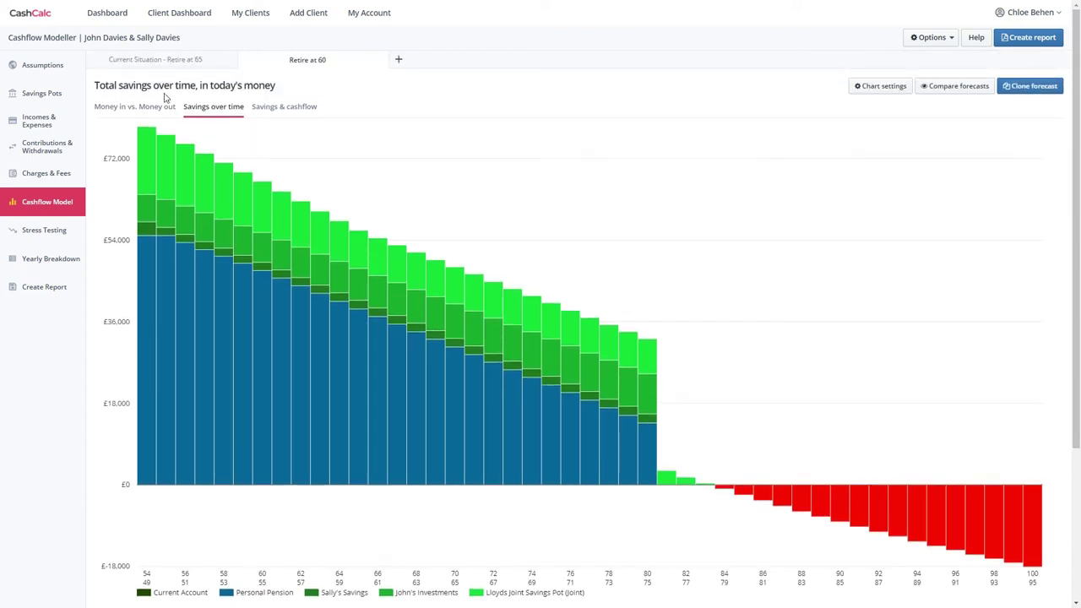
- Open the yearly breakdown of the Current Situation - Retire at 65 forecast and examine the expanded 2021 row
click(164, 67)
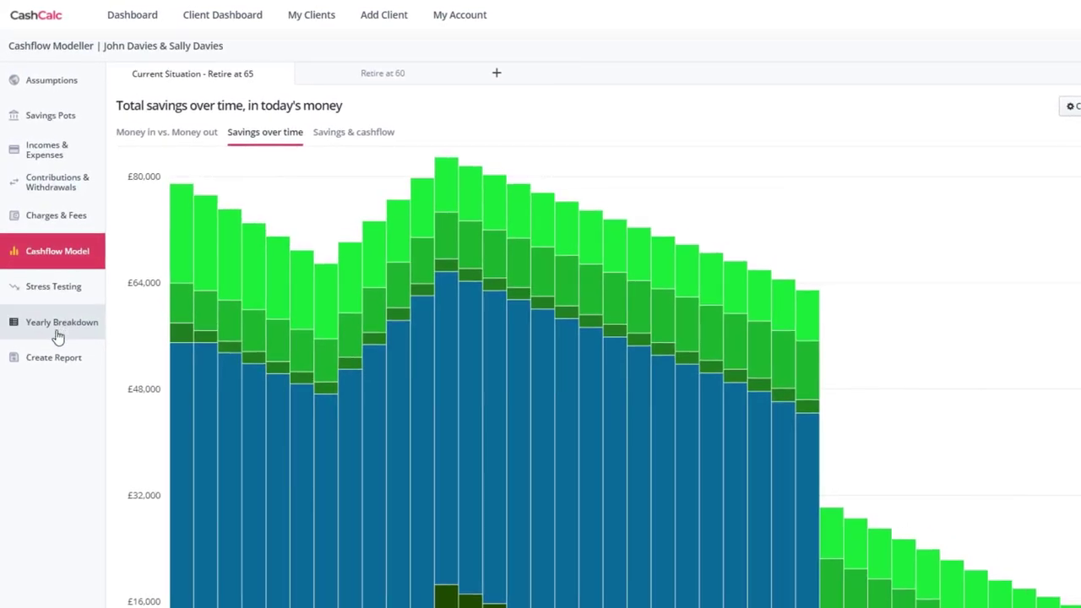
click(58, 333)
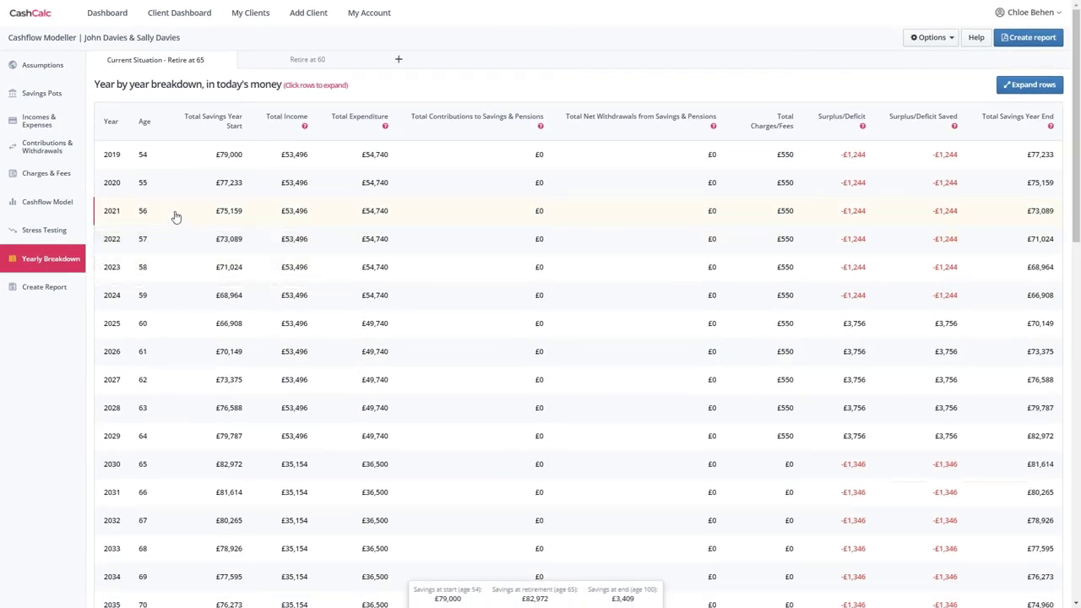
click(175, 217)
scroll(174, 213, down, 2)
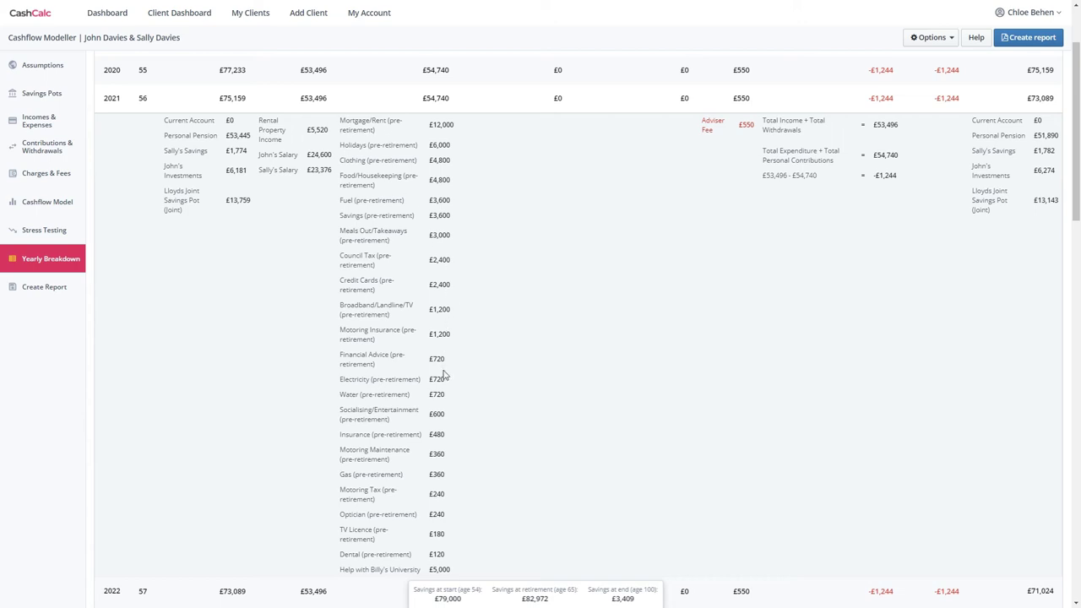
scroll(444, 375, up, 2)
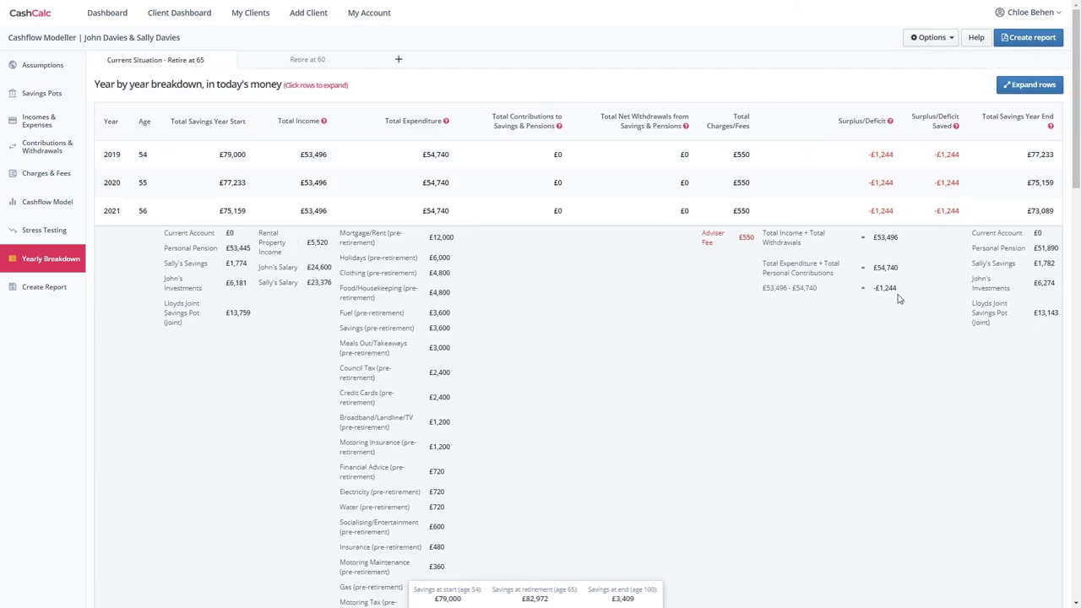